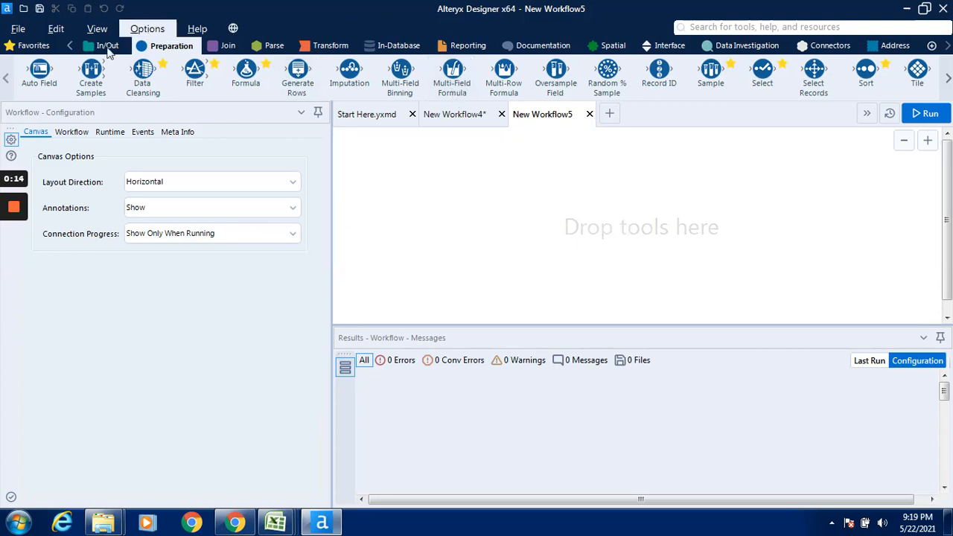
Place an Input Data tool on the New Workflow5 canvas and close New Workflow4 without saving its changes.
left_click(103, 46)
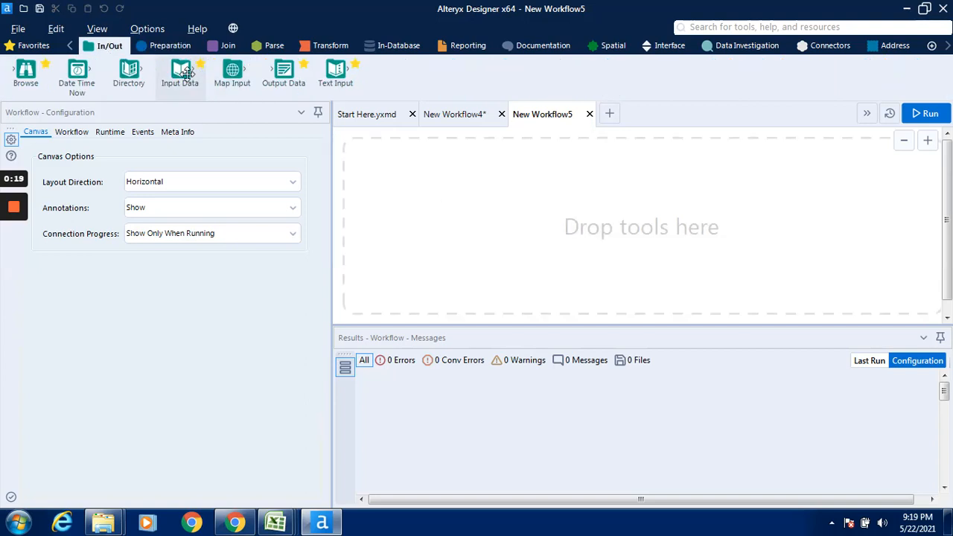
left_click_drag(187, 73, 408, 202)
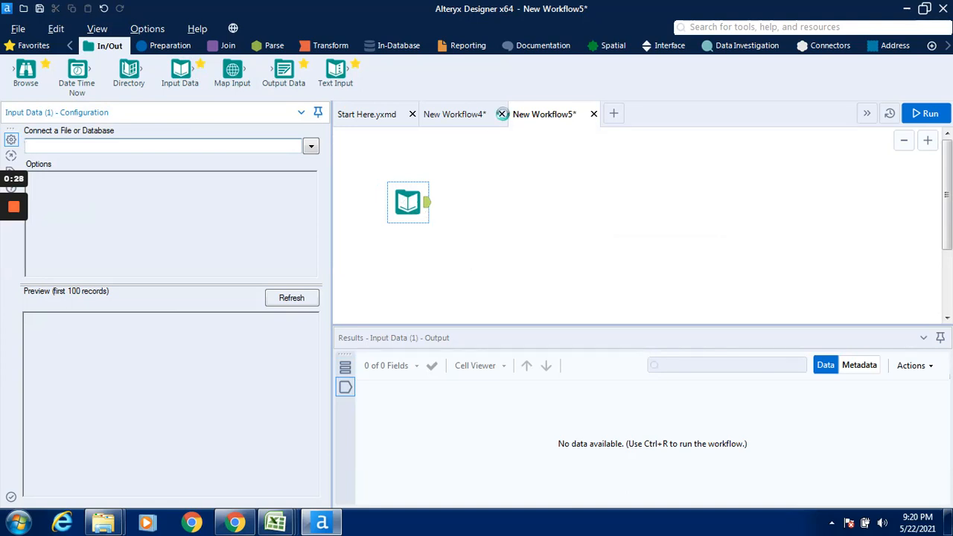
left_click(501, 114)
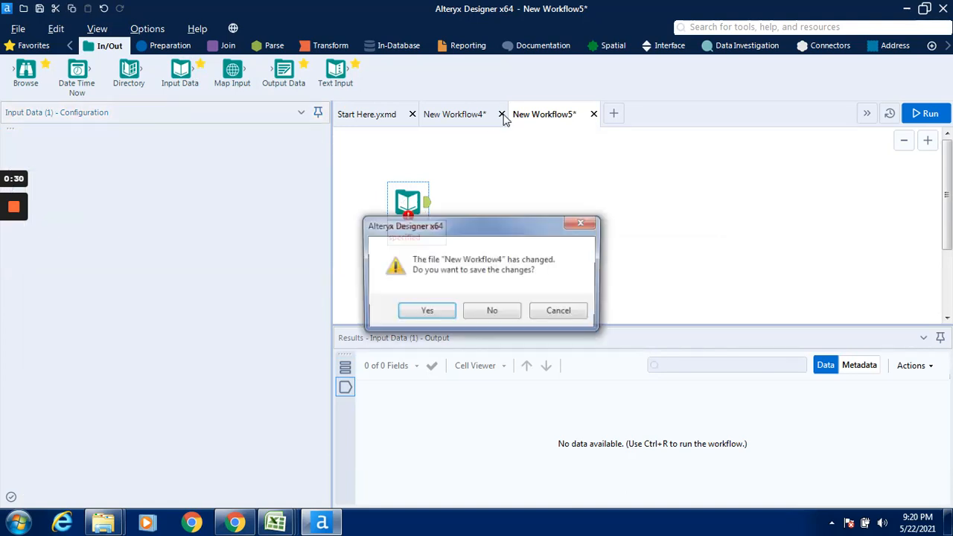
left_click(495, 313)
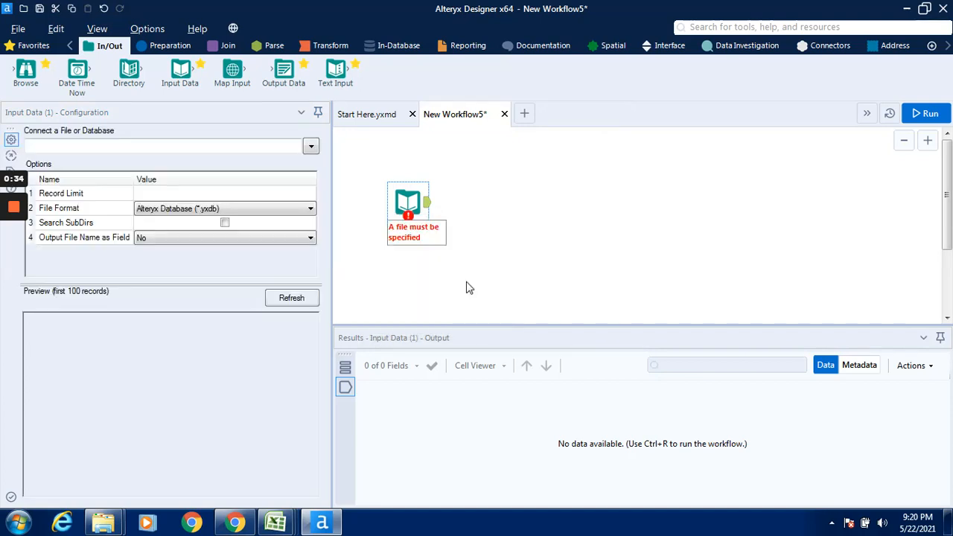
Connect the Input Data tool to the Office City Sales sheet of Office city sales.xlsx and run the workflow.
left_click(310, 148)
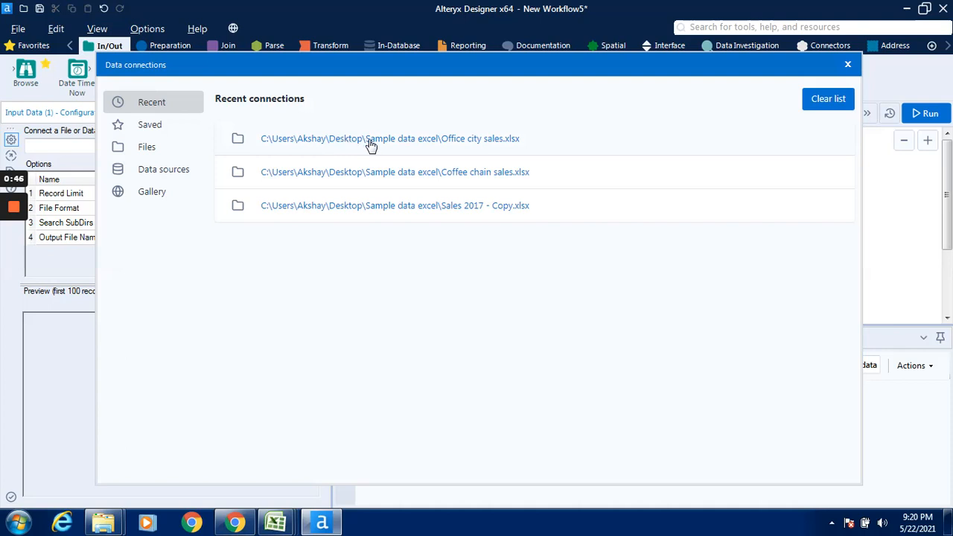
left_click(389, 142)
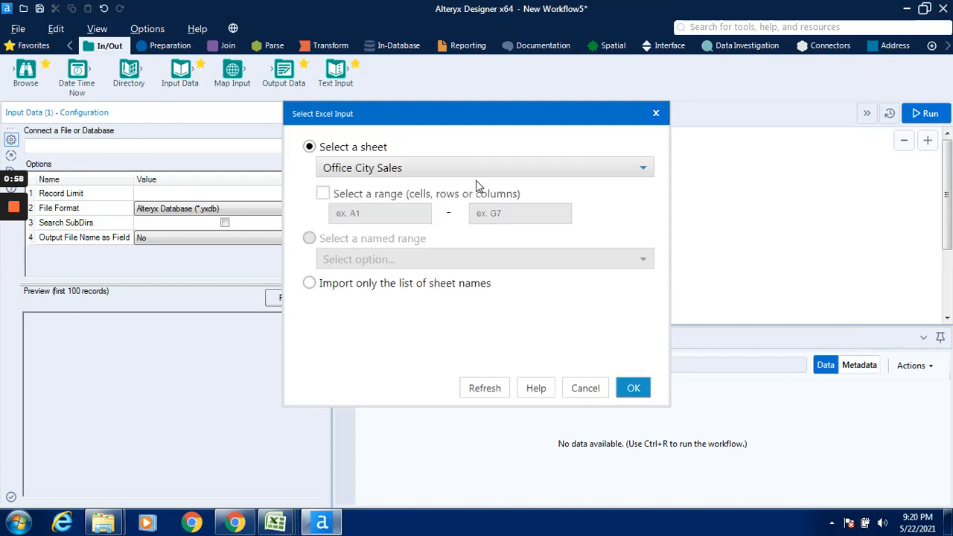
left_click(477, 169)
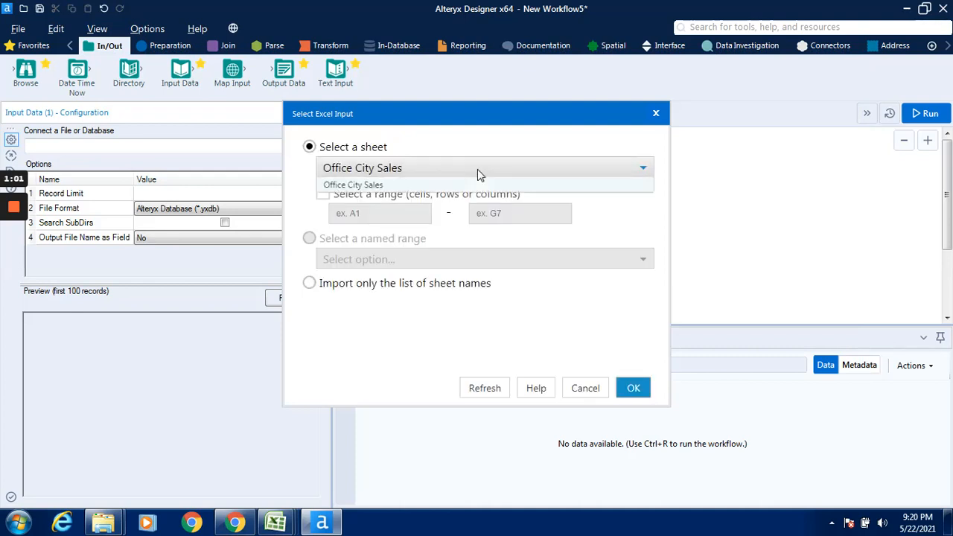
left_click(482, 185)
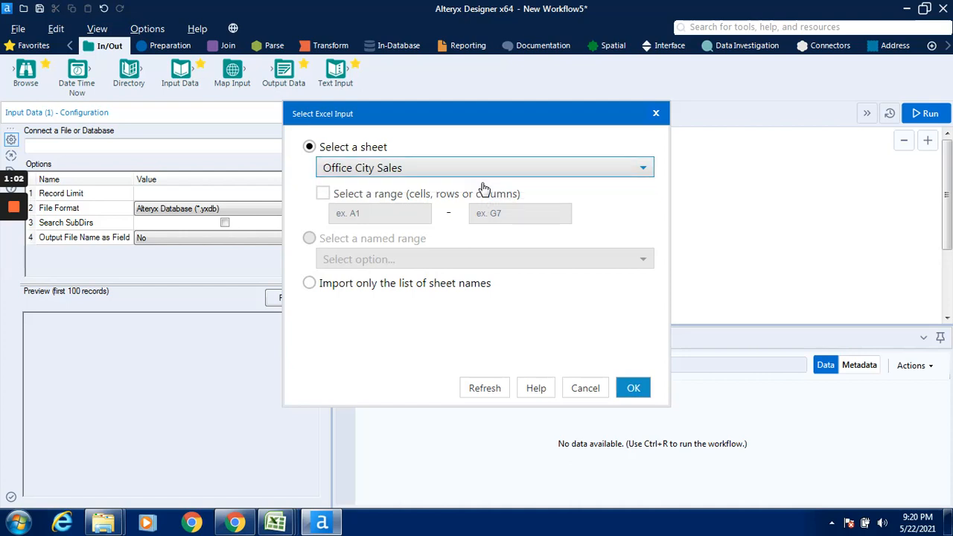
left_click(631, 393)
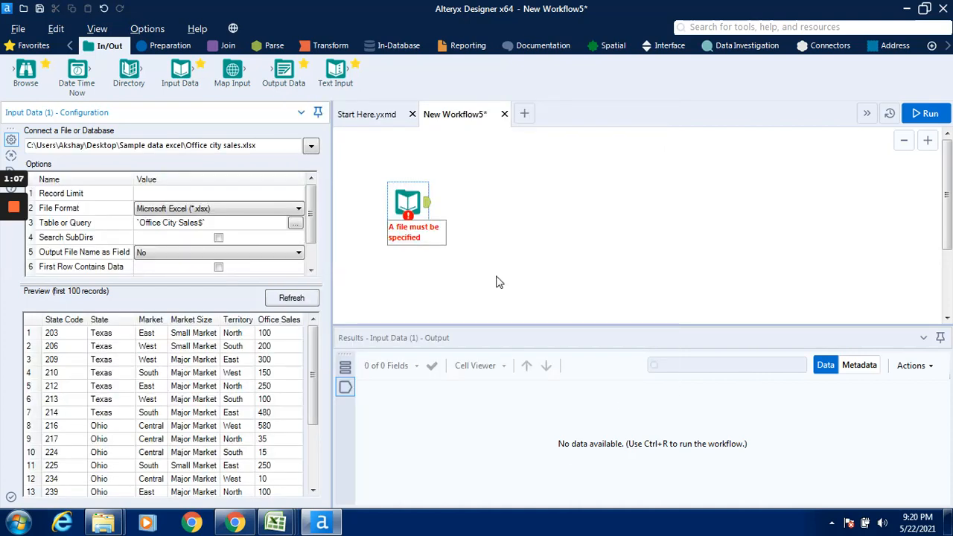
left_click(933, 116)
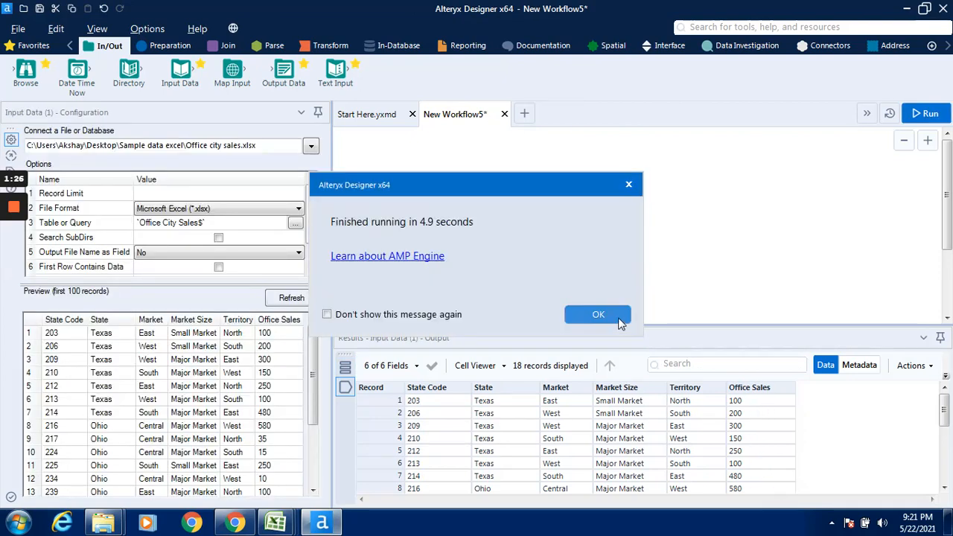
left_click(619, 318)
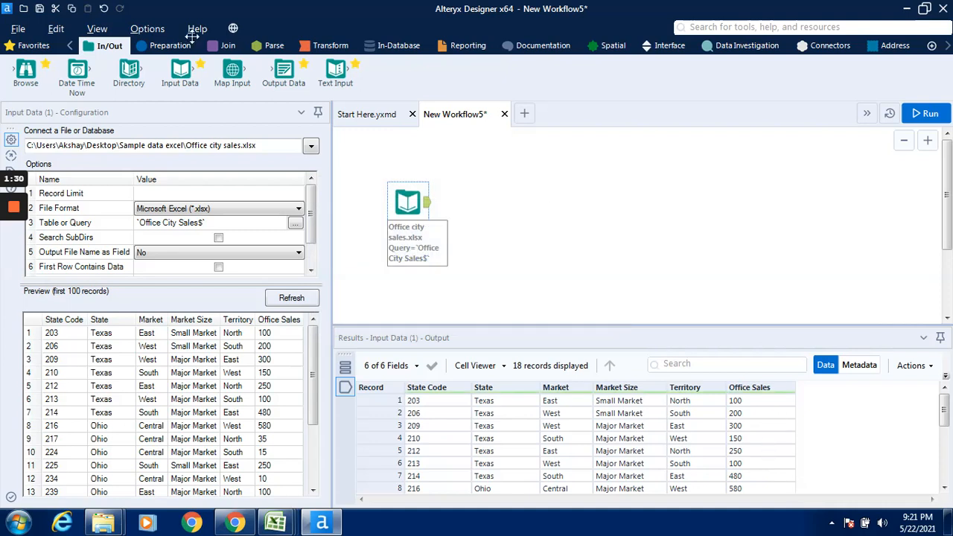
Add a Multi-Field Formula tool connected to the Input Data tool, and check the columns of the Office city sales workbook in Excel.
left_click(160, 45)
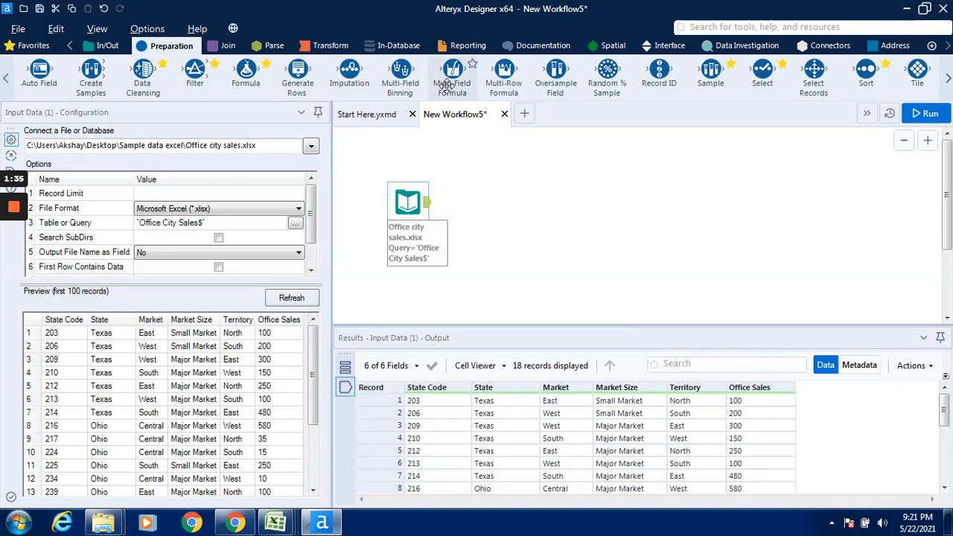
left_click_drag(445, 84, 514, 206)
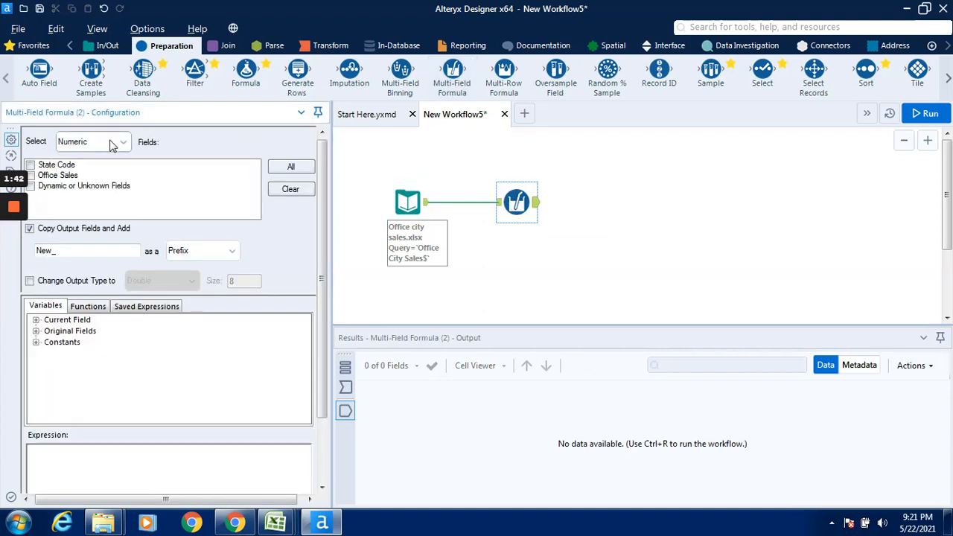
mouse_move(283, 527)
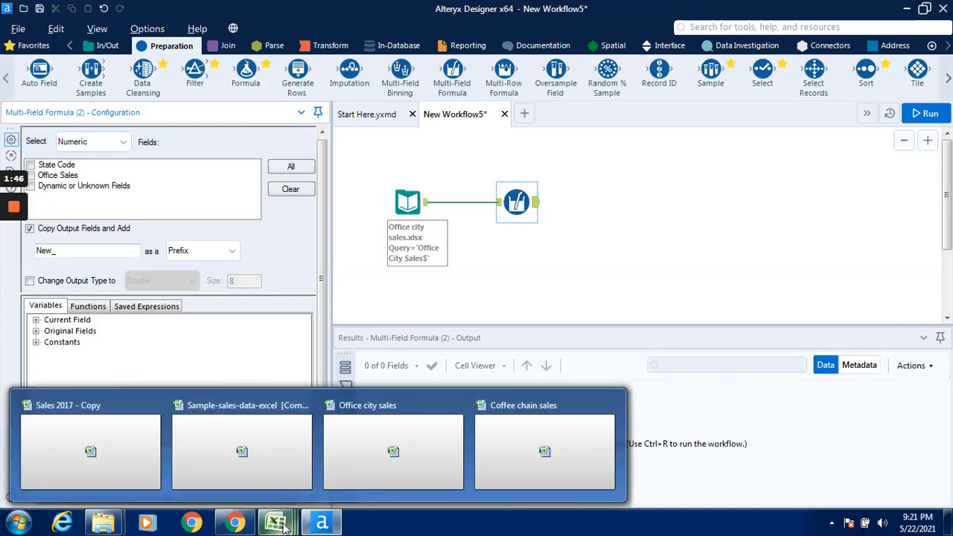
left_click(385, 457)
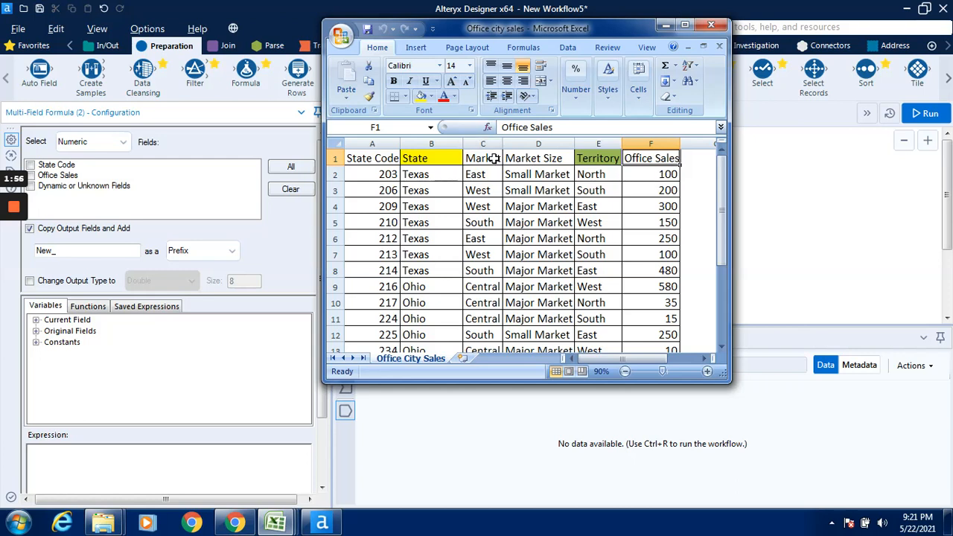
left_click(666, 24)
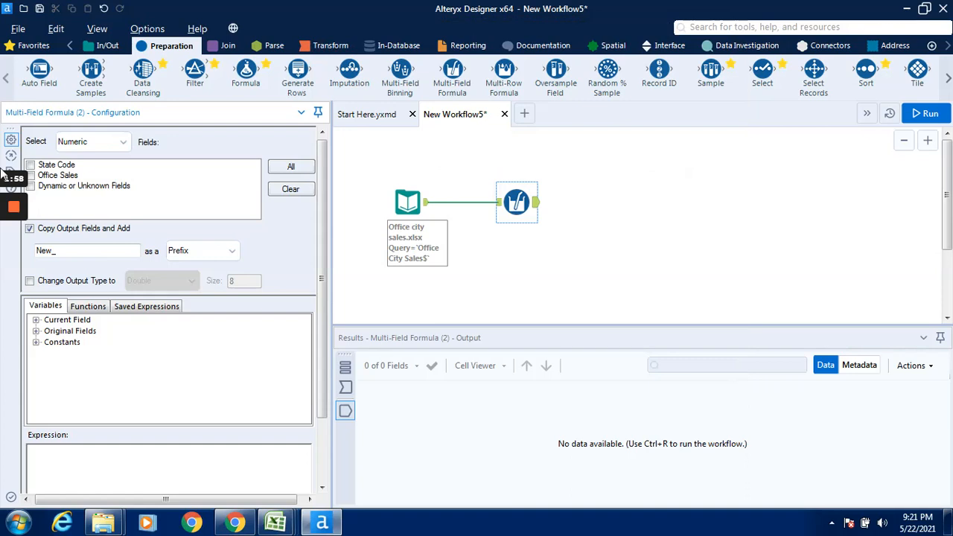
Choose the numeric field Office Sales for the formula and turn off Copy Output Fields and Add.
left_click(53, 176)
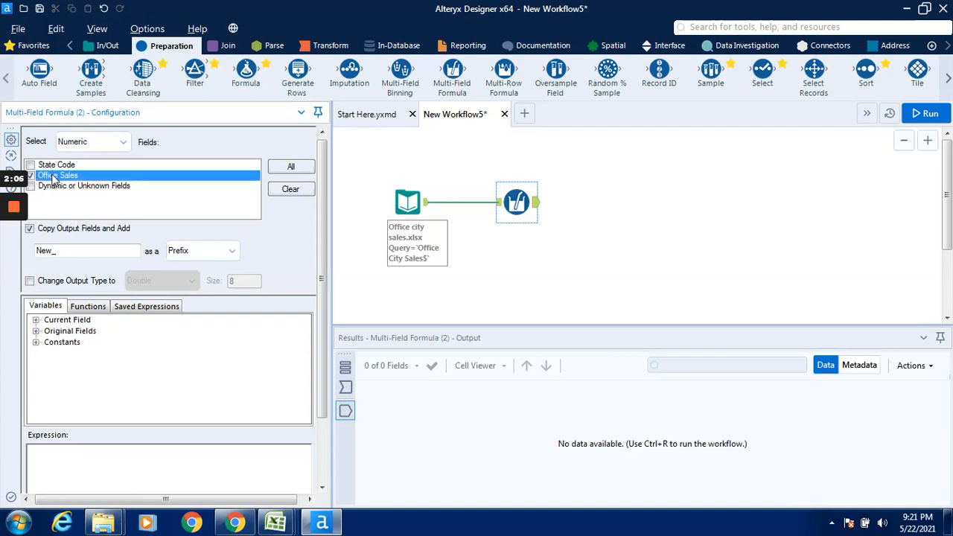
left_click(30, 229)
left_click(55, 232)
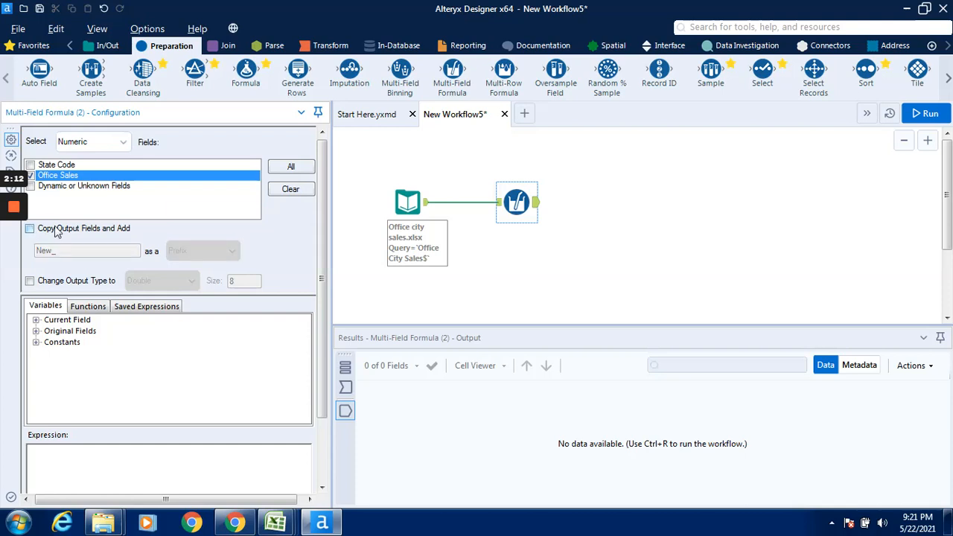
Build the expression [_CurrentField_]+20 from the current-field variable in the Multi-Field Formula tool.
left_click(51, 320)
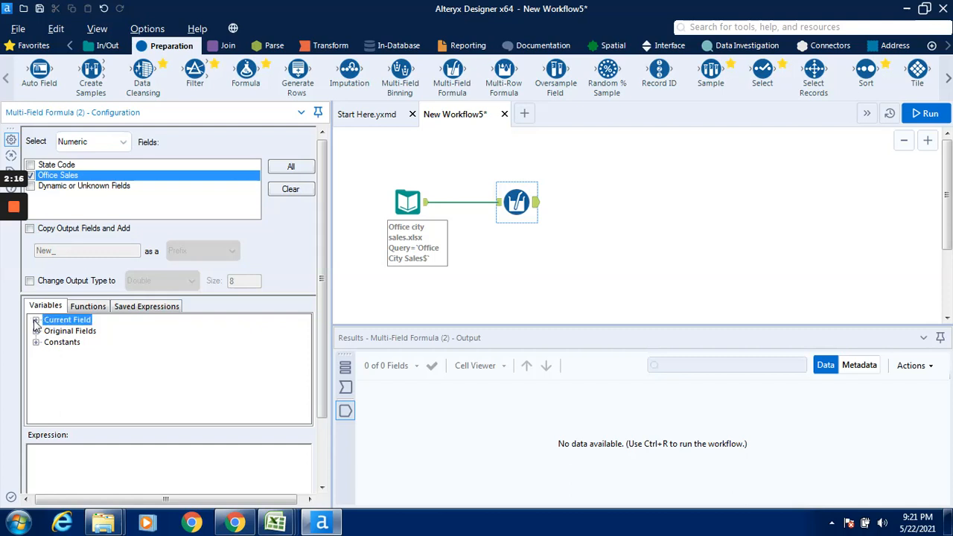
double_click(54, 322)
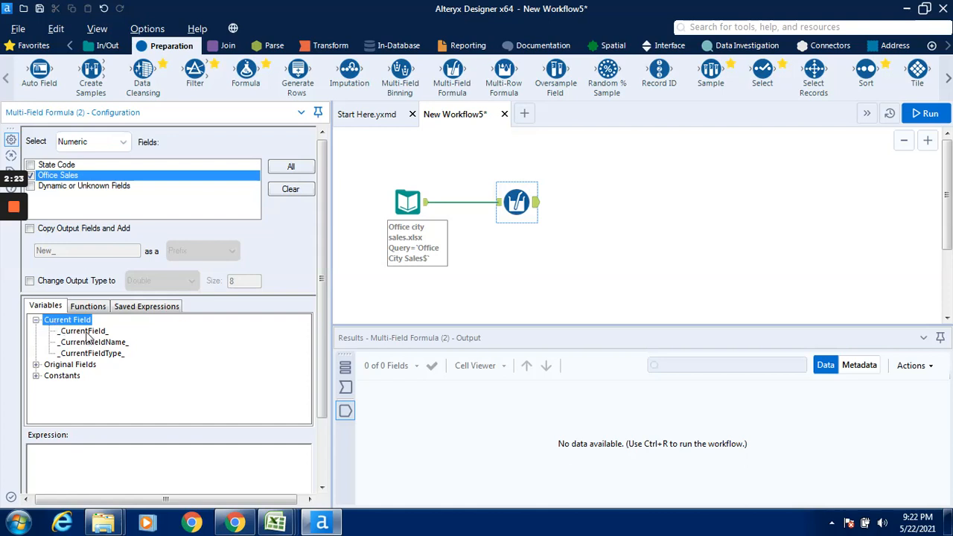
left_click(87, 333)
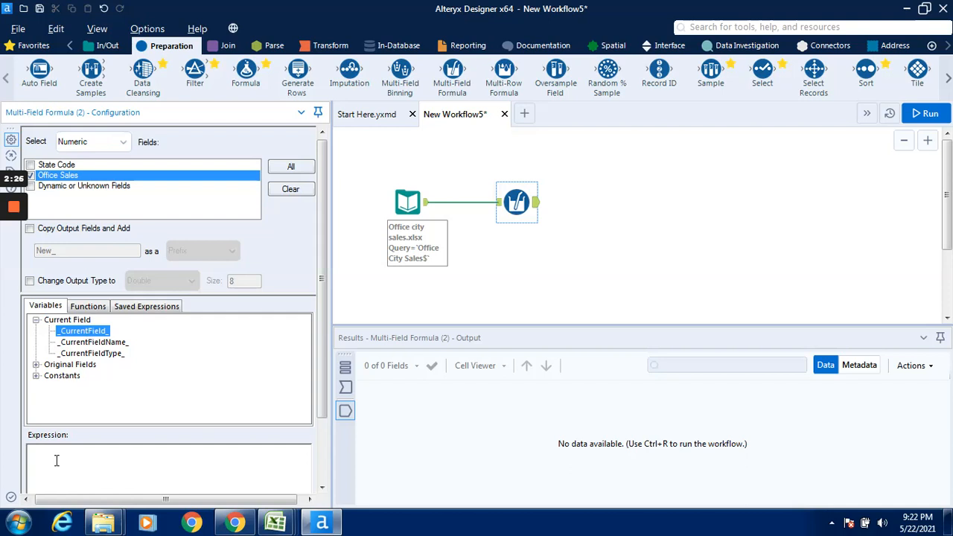
double_click(105, 334)
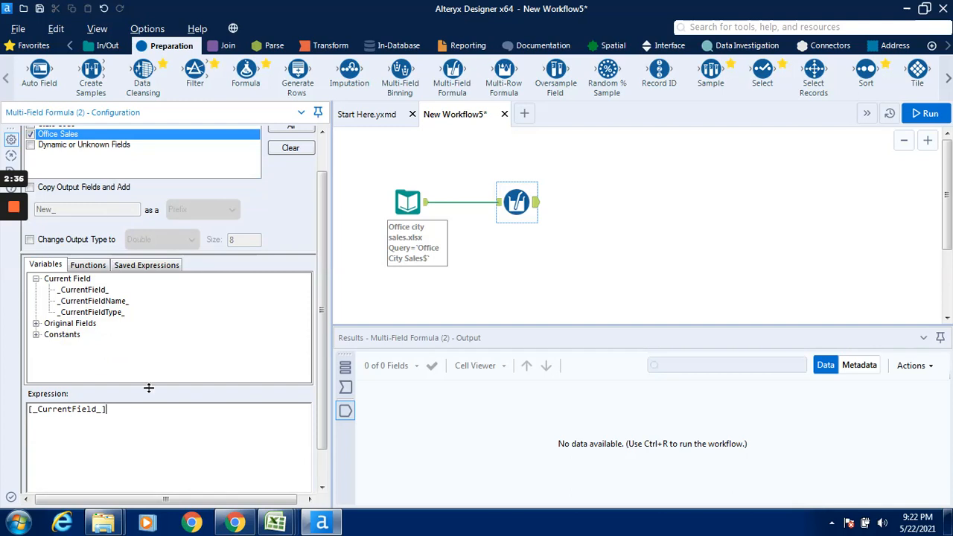
type("+20")
Run the workflow with the Multi-Field Formula tool and dismiss the completion message.
left_click(923, 115)
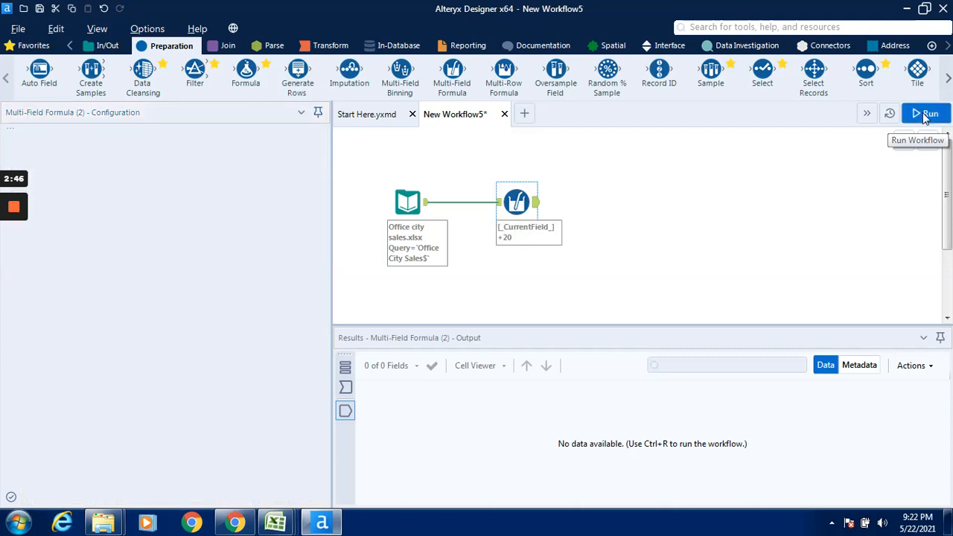
left_click(925, 116)
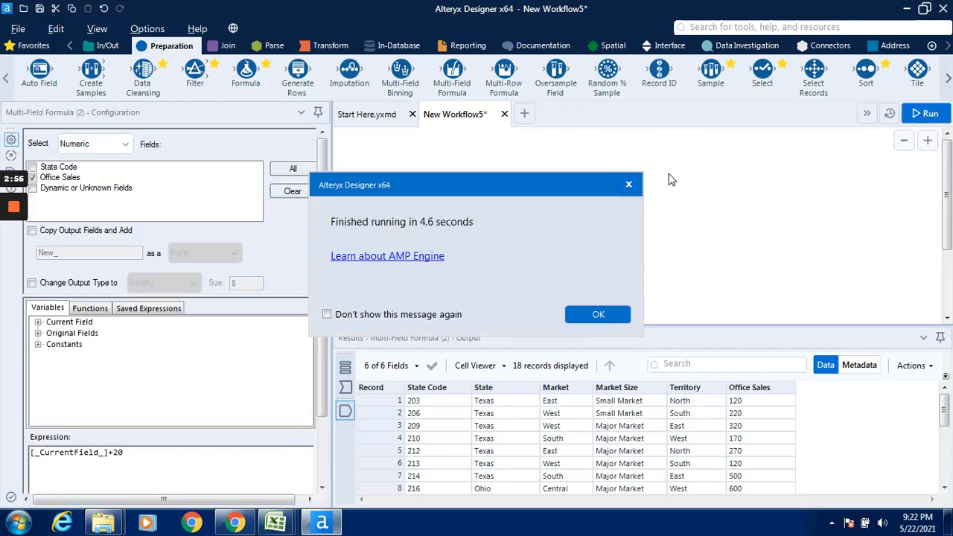
left_click(598, 316)
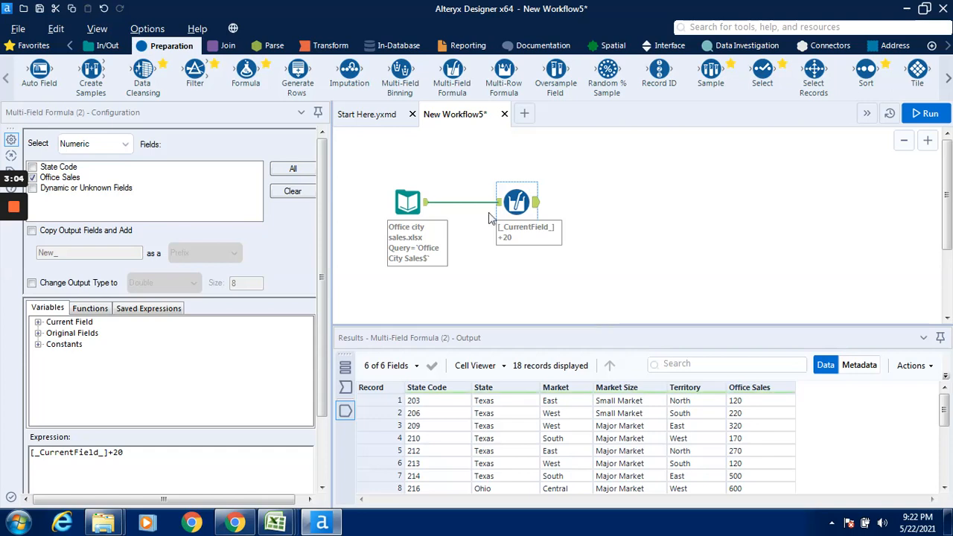
Compare the Office Sales values in the Input Data output with the Multi-Field Formula tool's input and output.
left_click(422, 206)
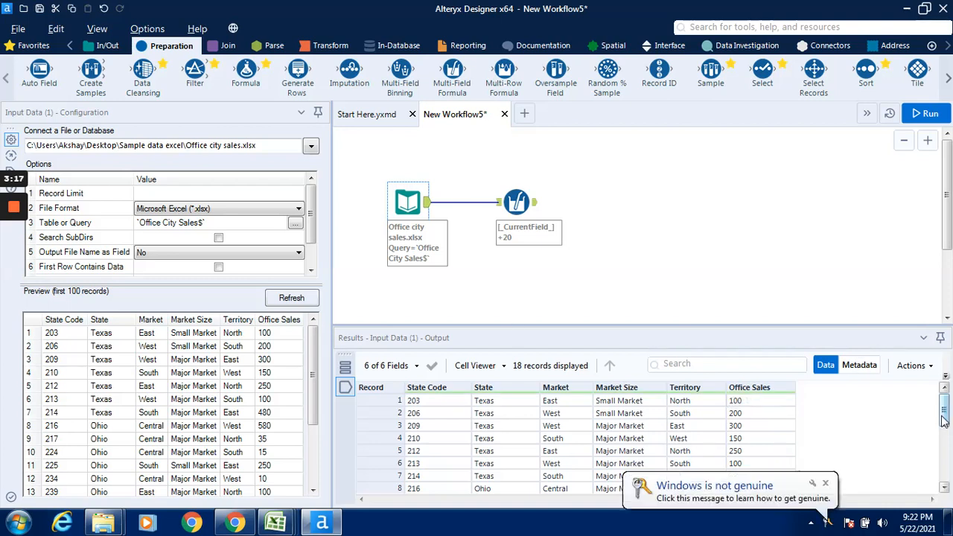
left_click_drag(944, 419, 945, 393)
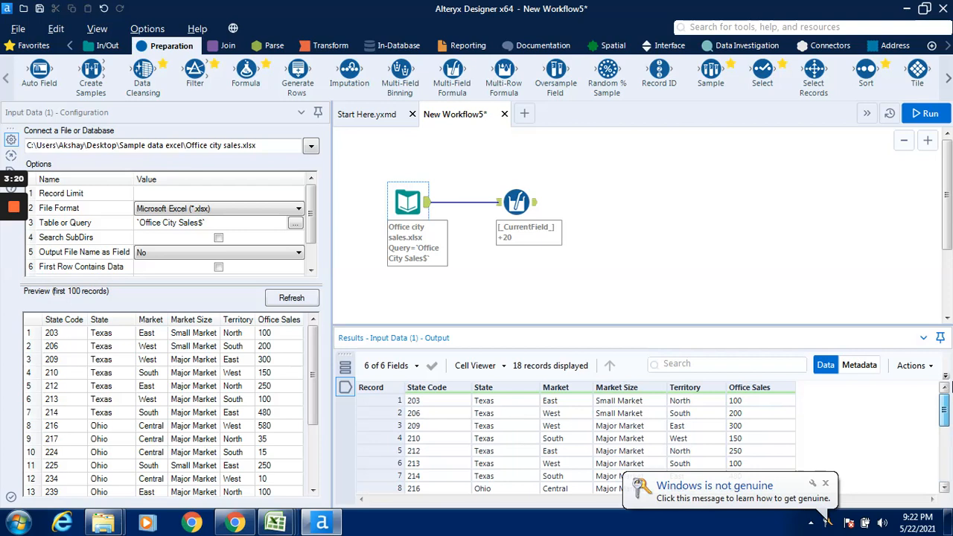
left_click(500, 207)
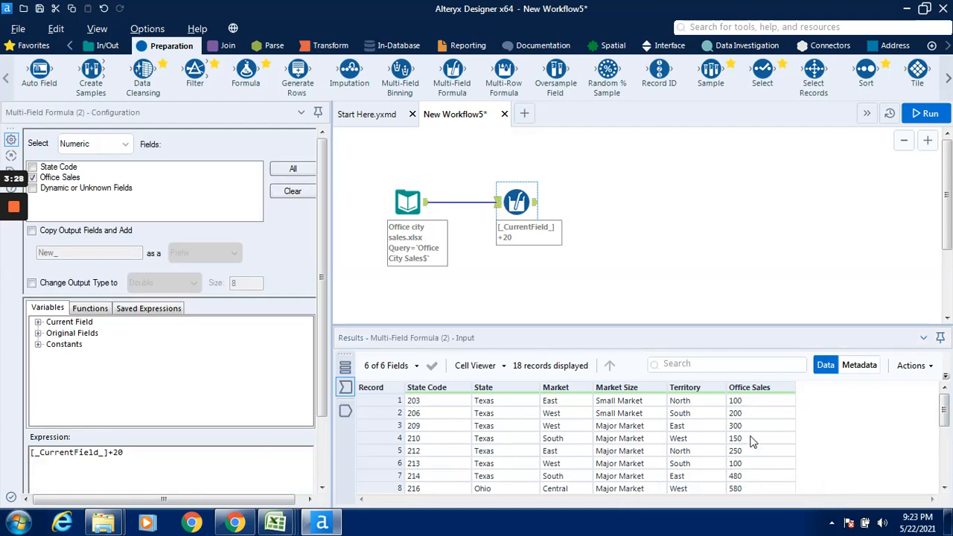
left_click(535, 203)
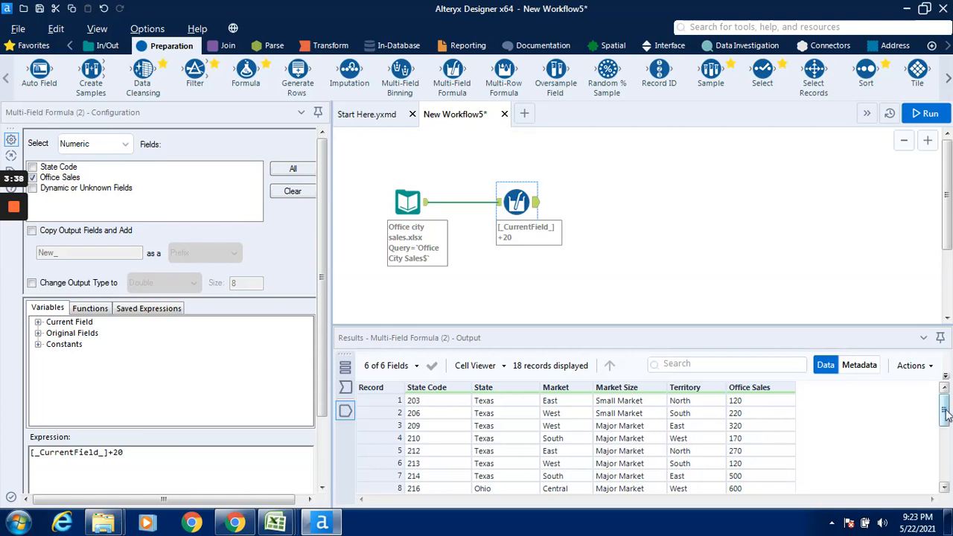
left_click_drag(945, 415, 945, 389)
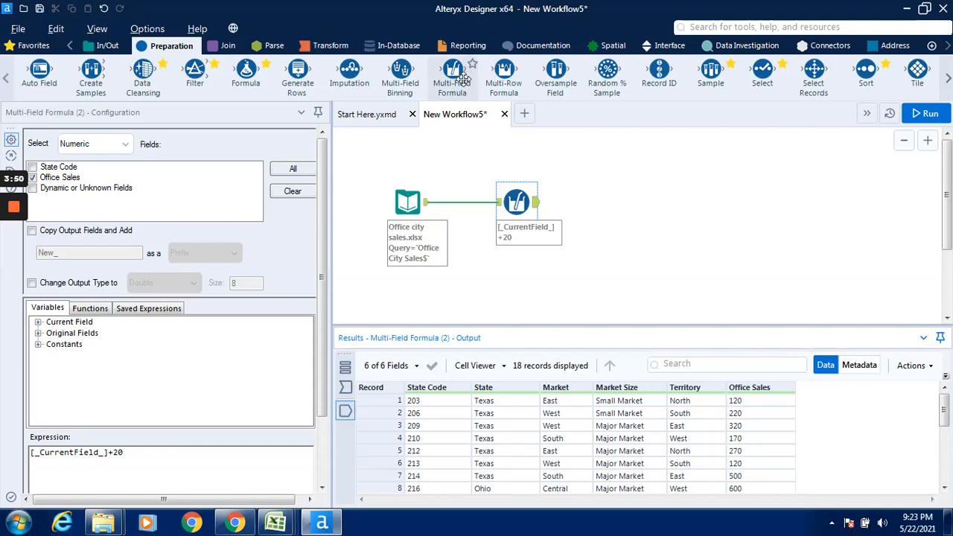
mouse_move(6, 211)
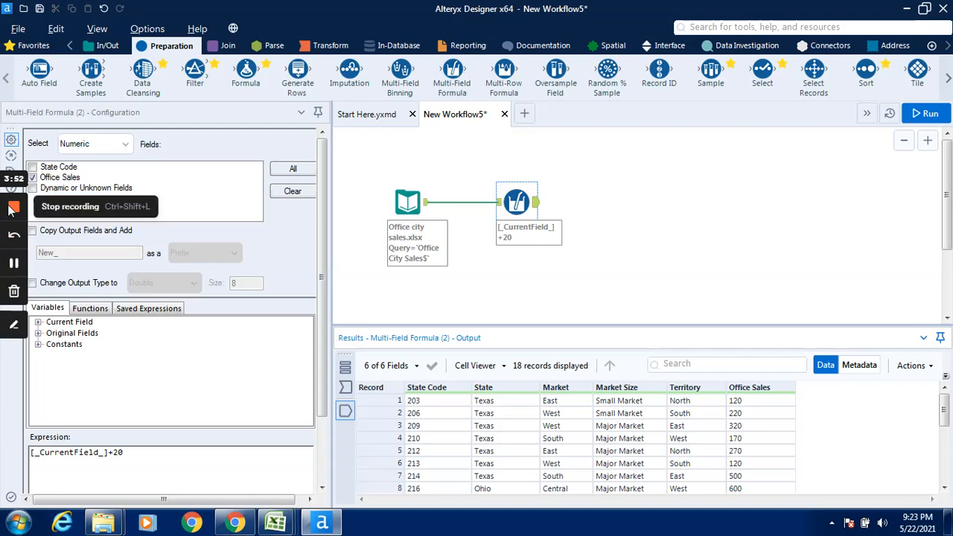